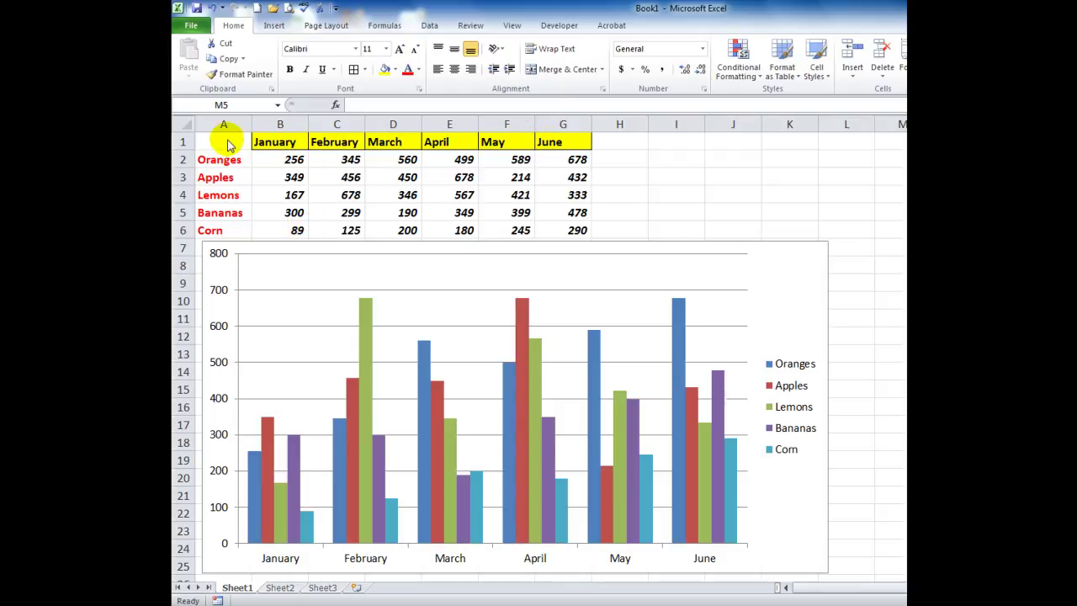
Step: Select the sales table A1:G6 and browse the Column chart types without inserting one
drag(223, 141, 569, 230)
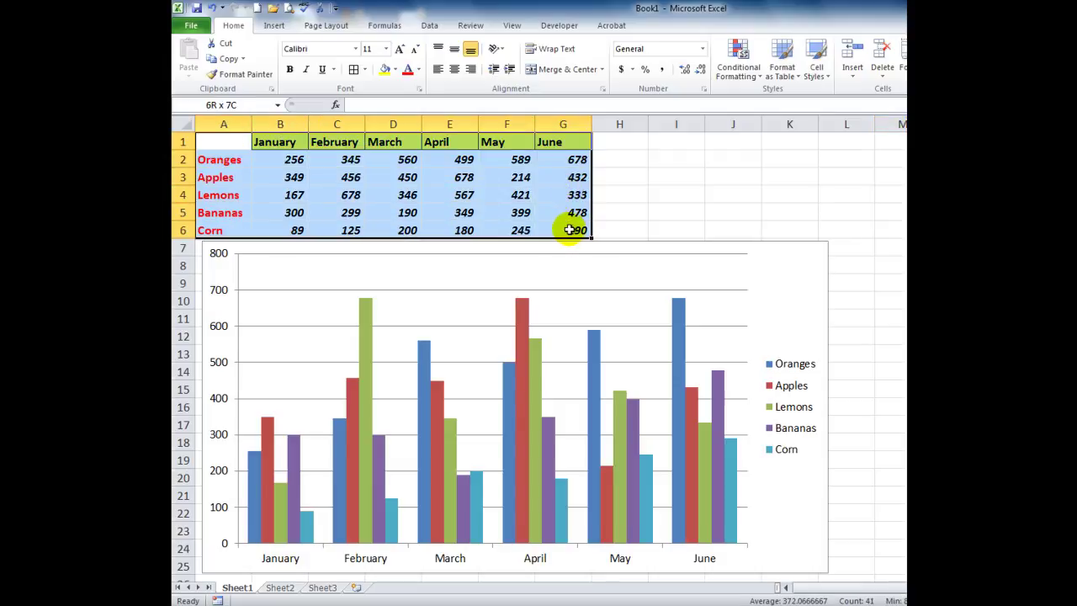
click(274, 25)
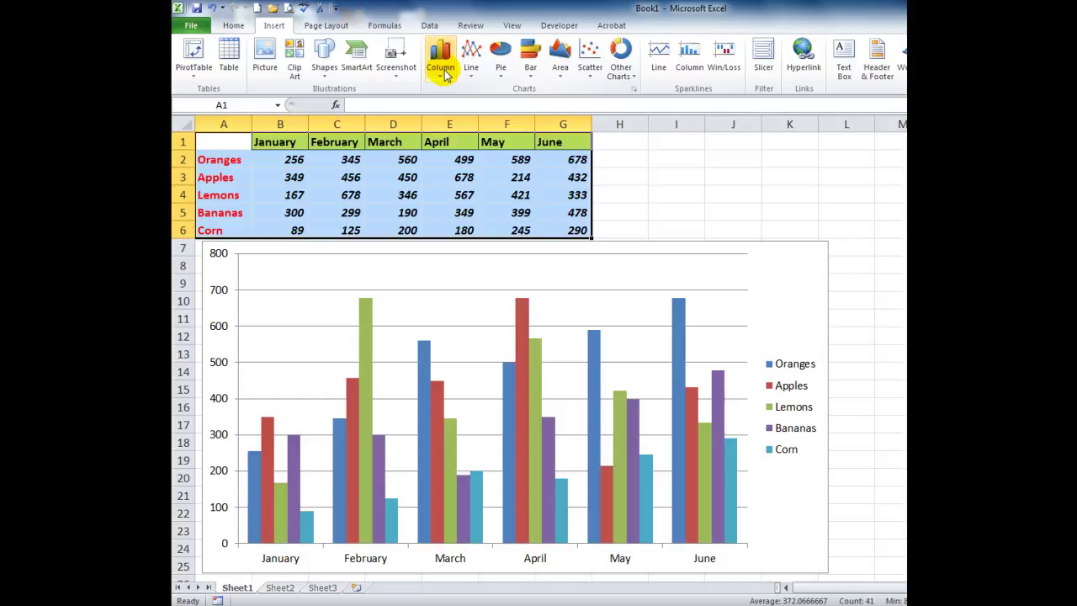
click(439, 63)
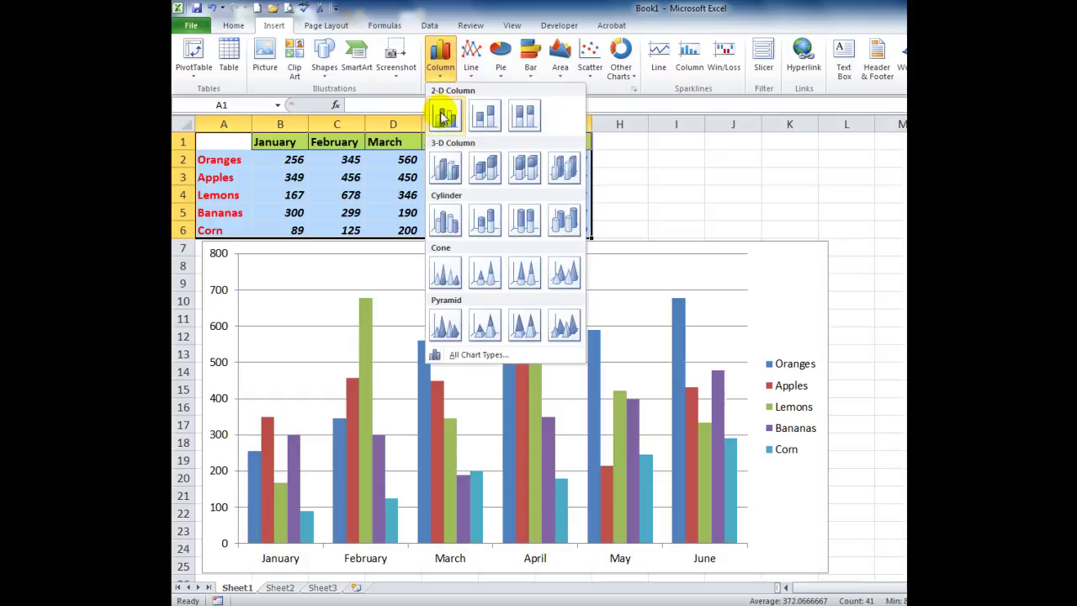
key(Escape)
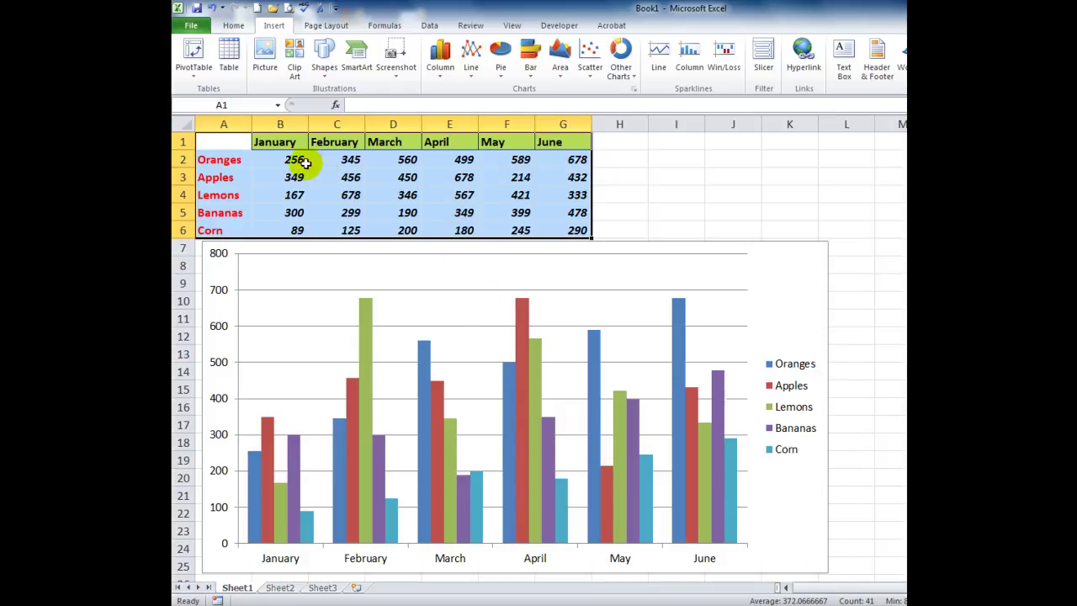
Step: Build a full-page Chart1 chart sheet from the sales data with F11, then return to Sheet1
drag(233, 141, 573, 229)
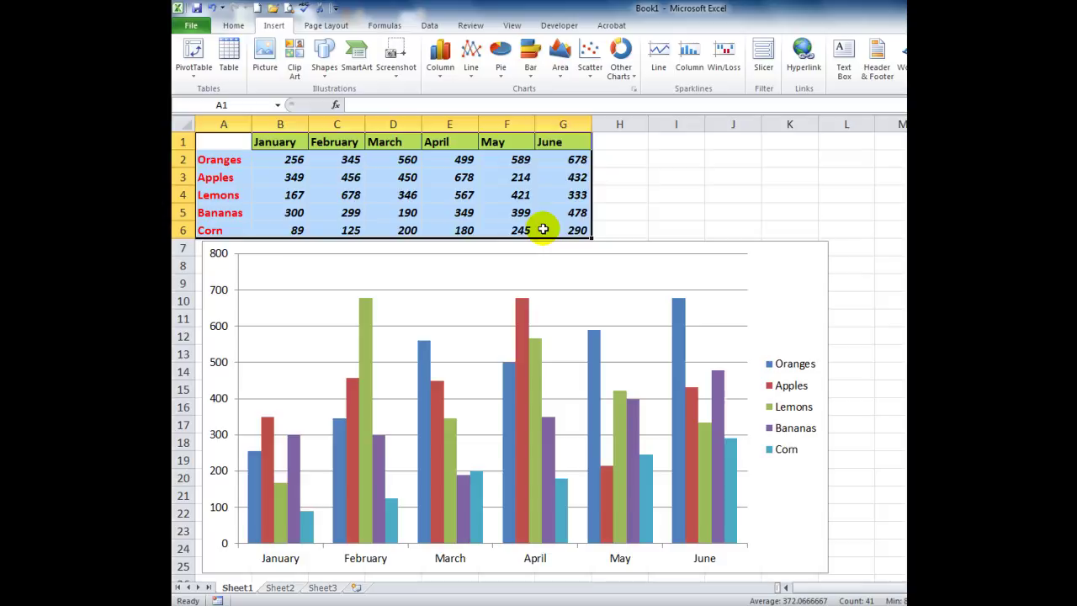
key(F11)
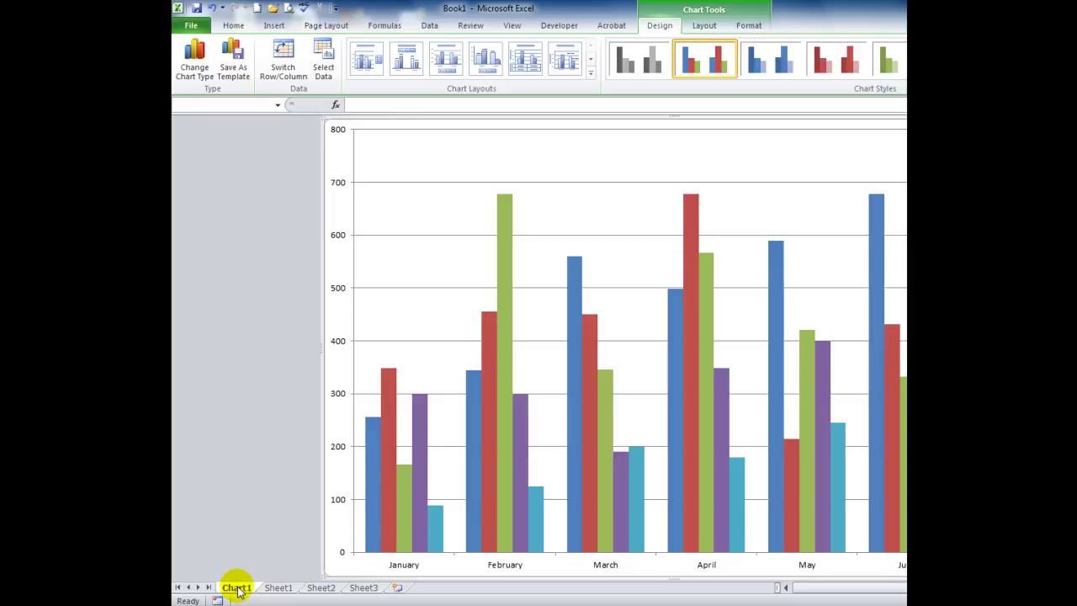
click(282, 588)
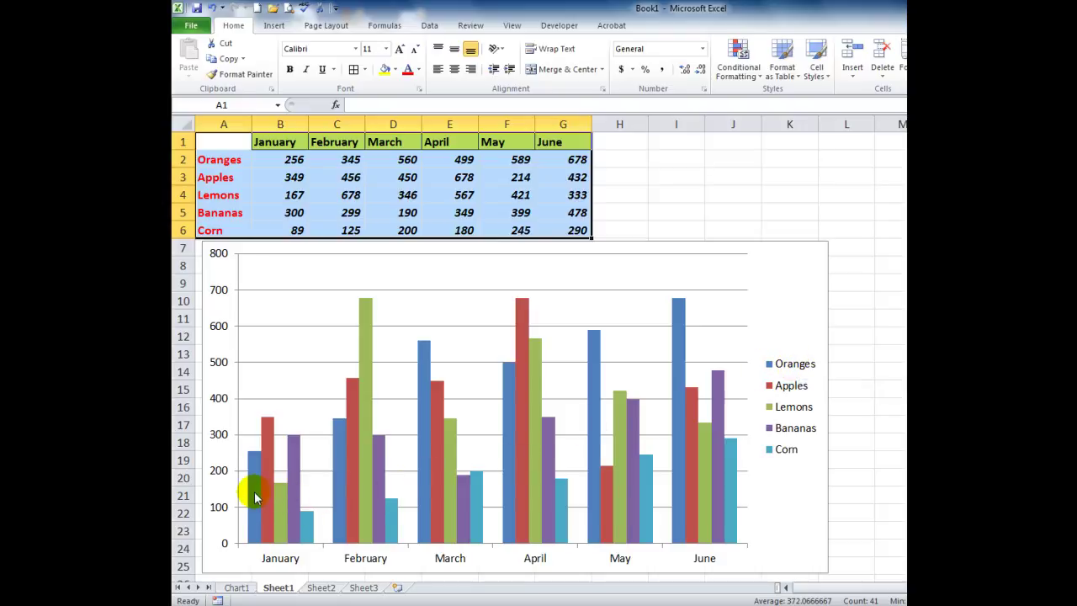
Step: Add a default Linear trendline to the Oranges column series
mouse_move(255, 496)
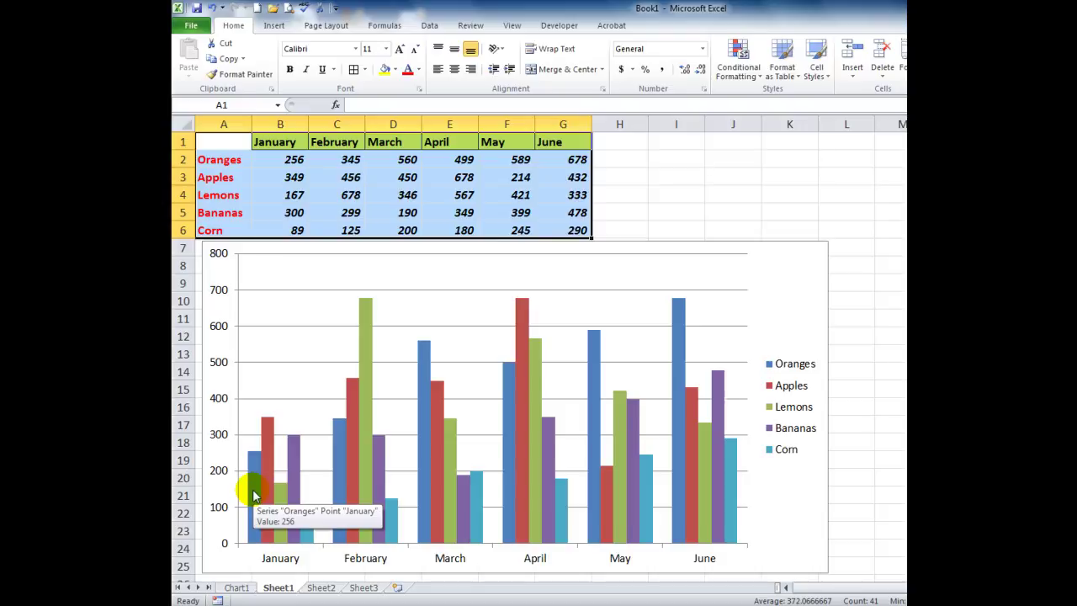
right_click(255, 496)
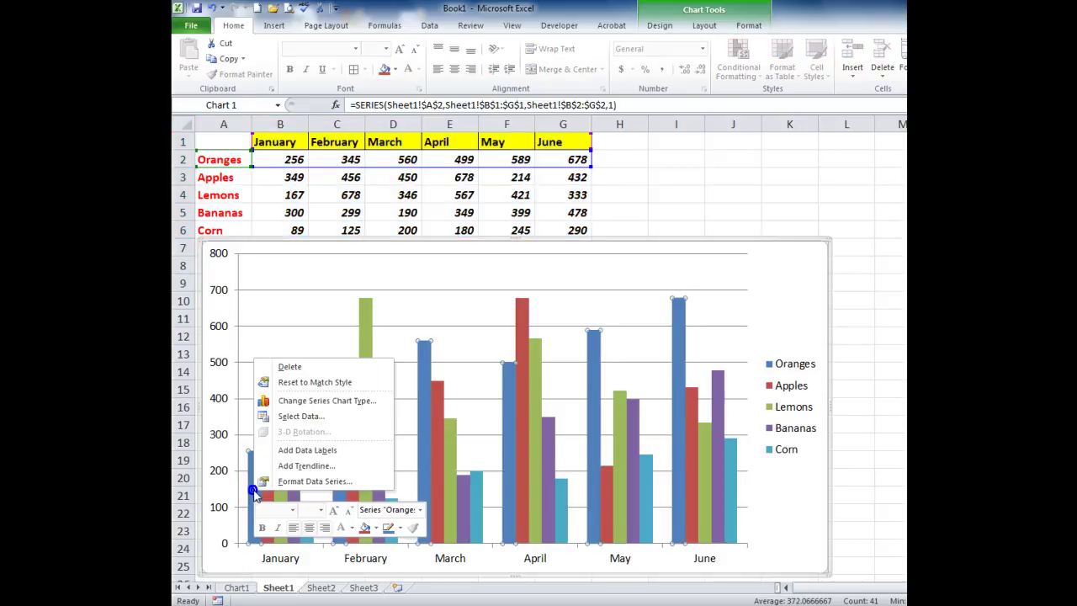
click(303, 465)
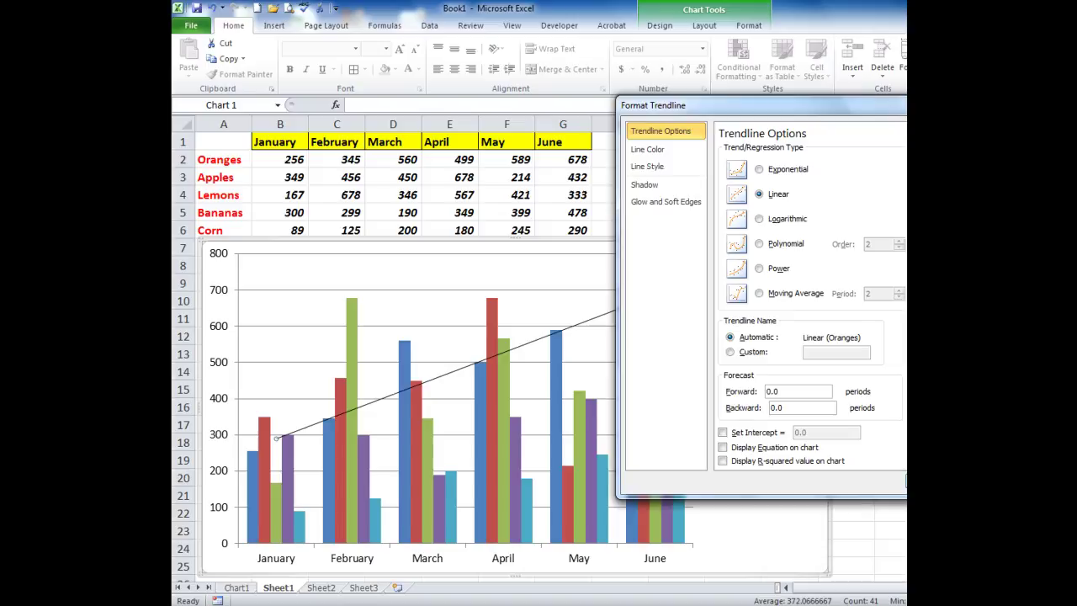
click(906, 481)
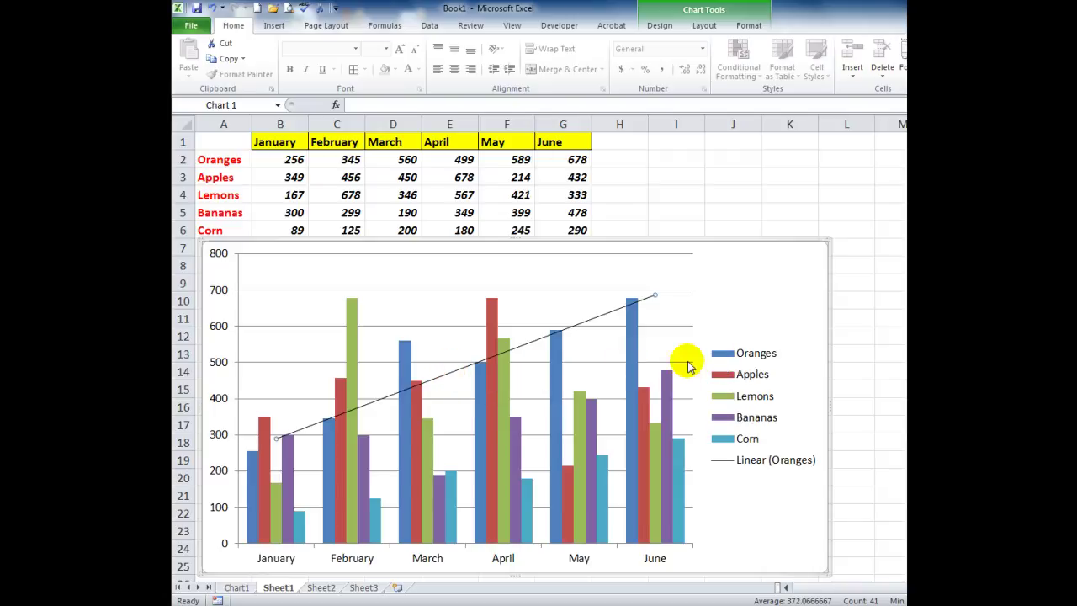
Step: Recolour the Oranges trendline as a solid blue line in Format Trendline
right_click(437, 380)
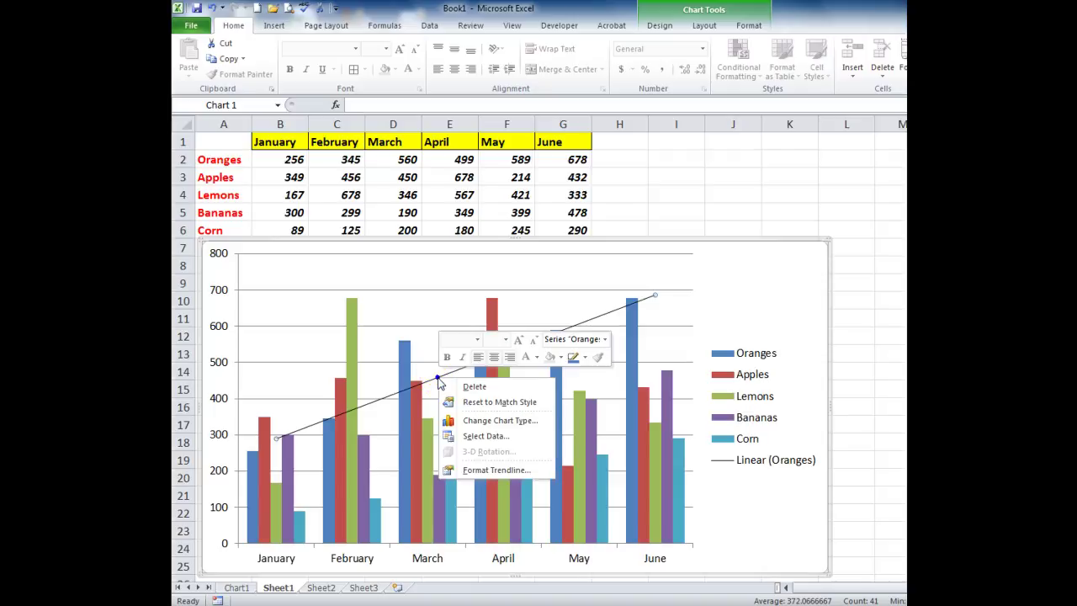
click(484, 471)
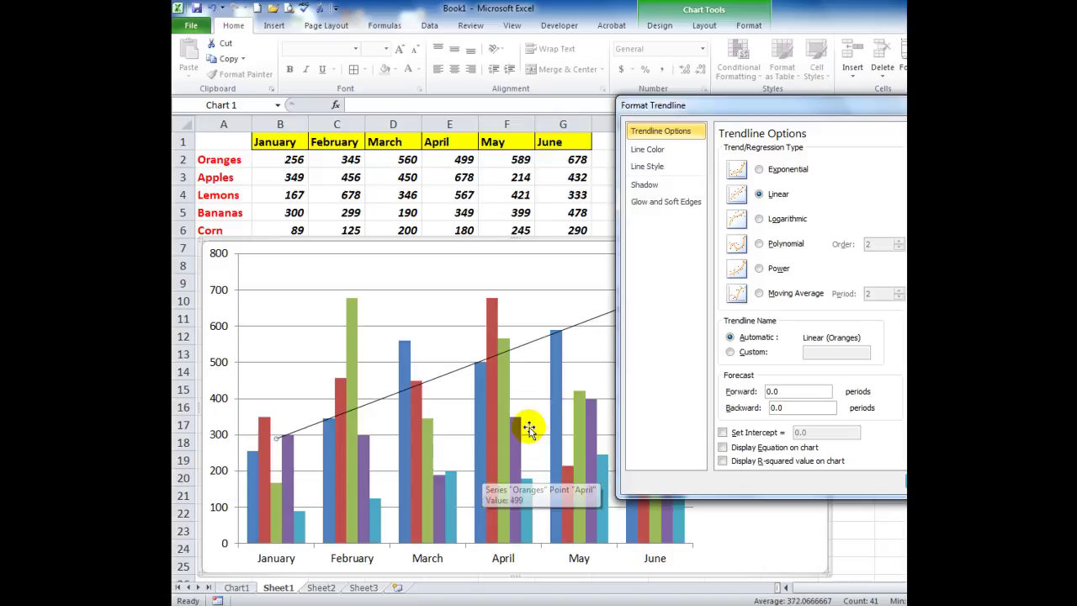
click(655, 153)
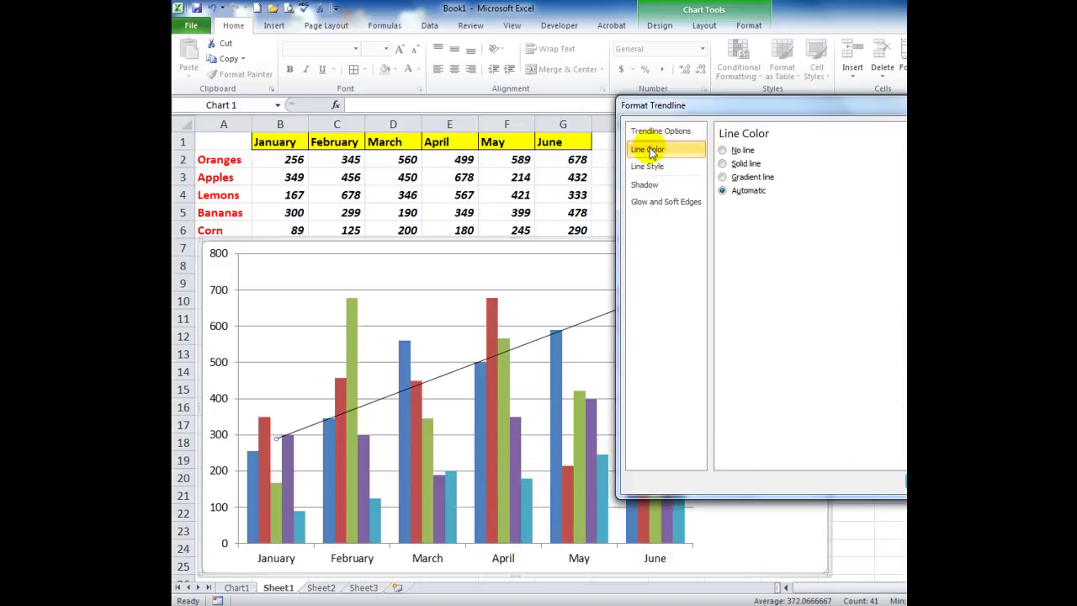
click(742, 165)
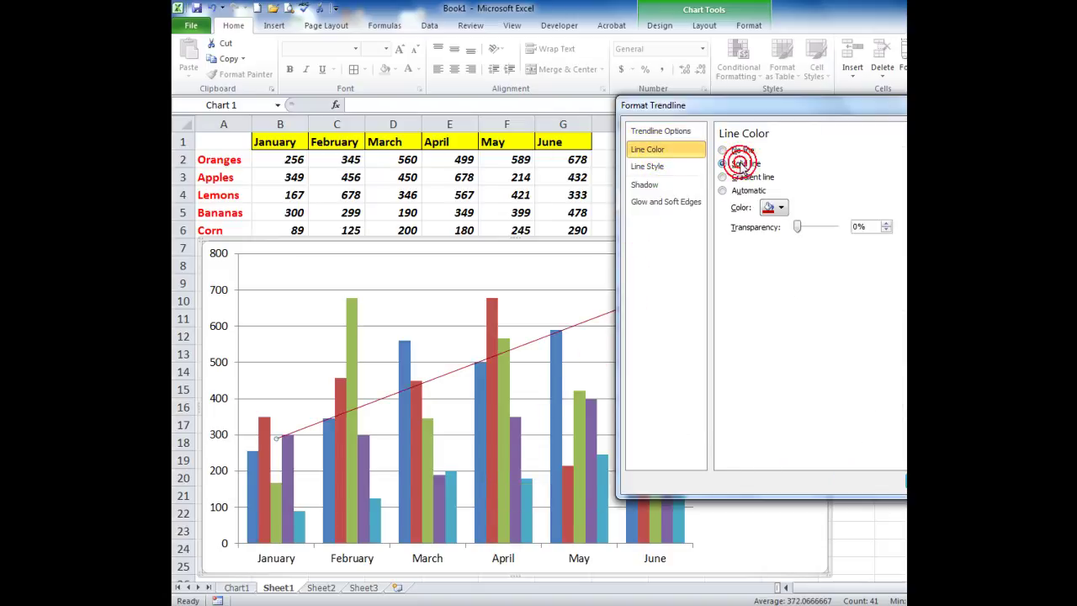
click(781, 207)
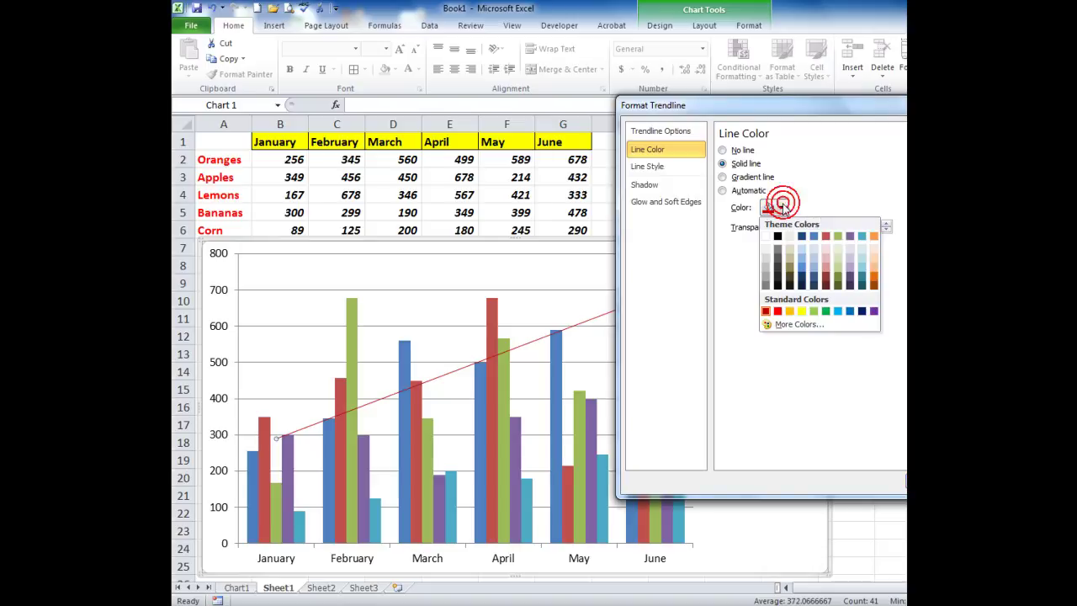
click(850, 311)
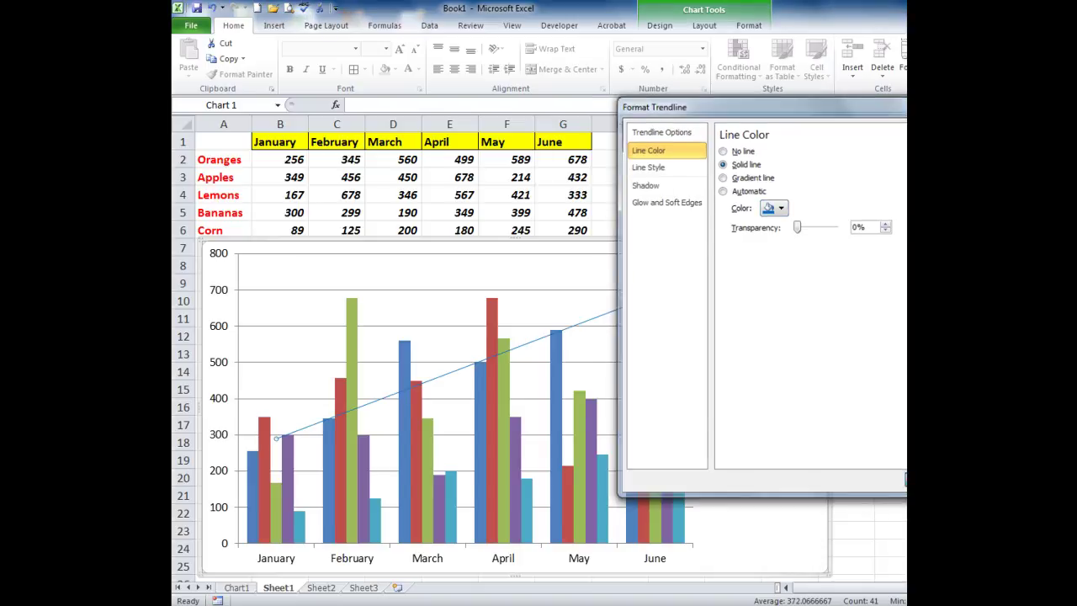
click(871, 482)
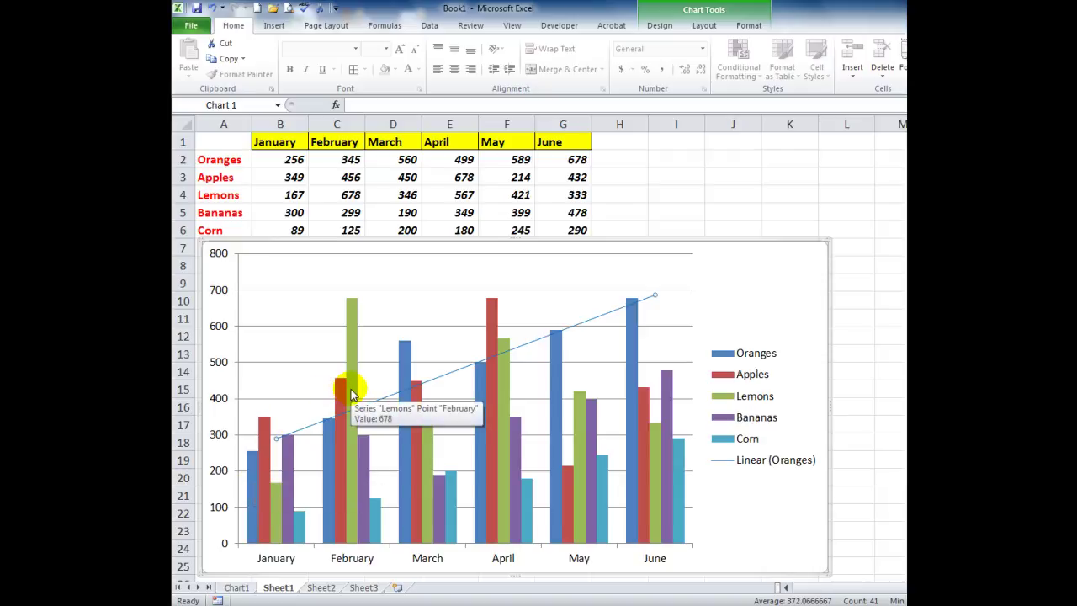
Step: Add a default Linear trendline to the Apples column series
right_click(262, 476)
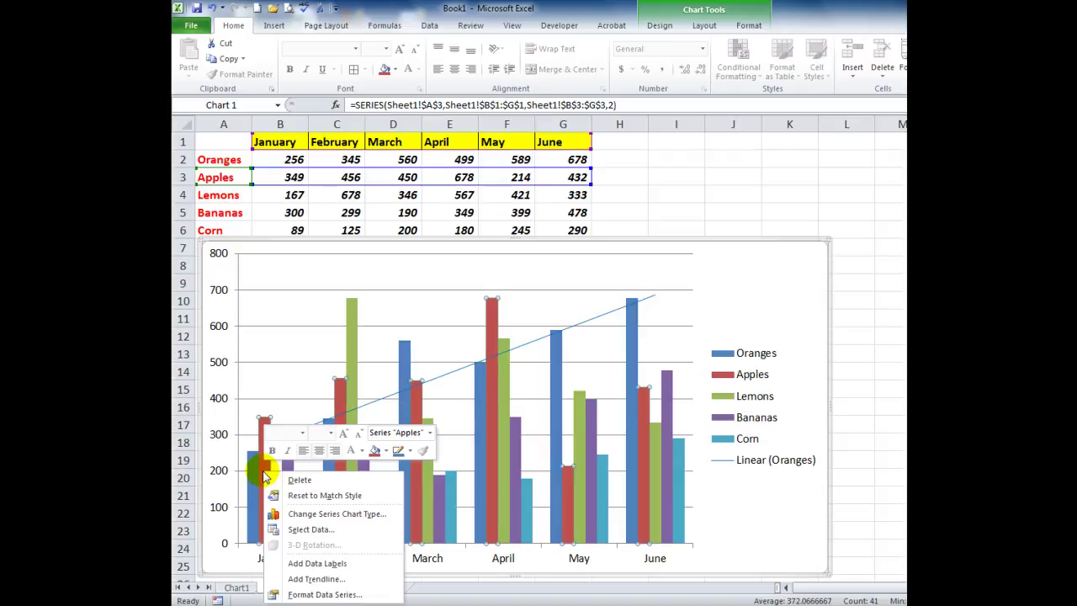
click(316, 581)
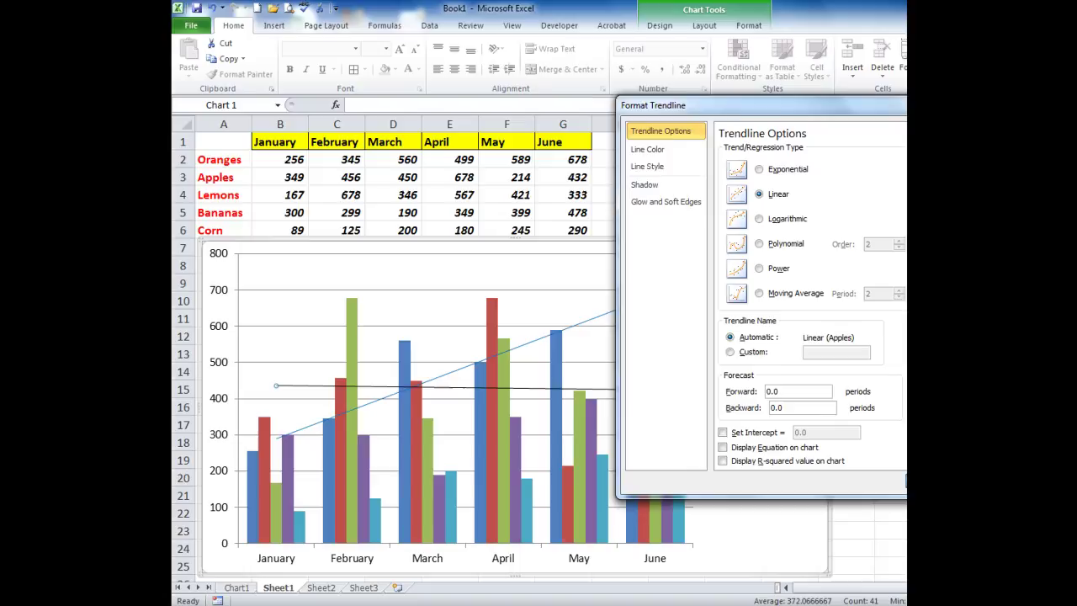
click(905, 481)
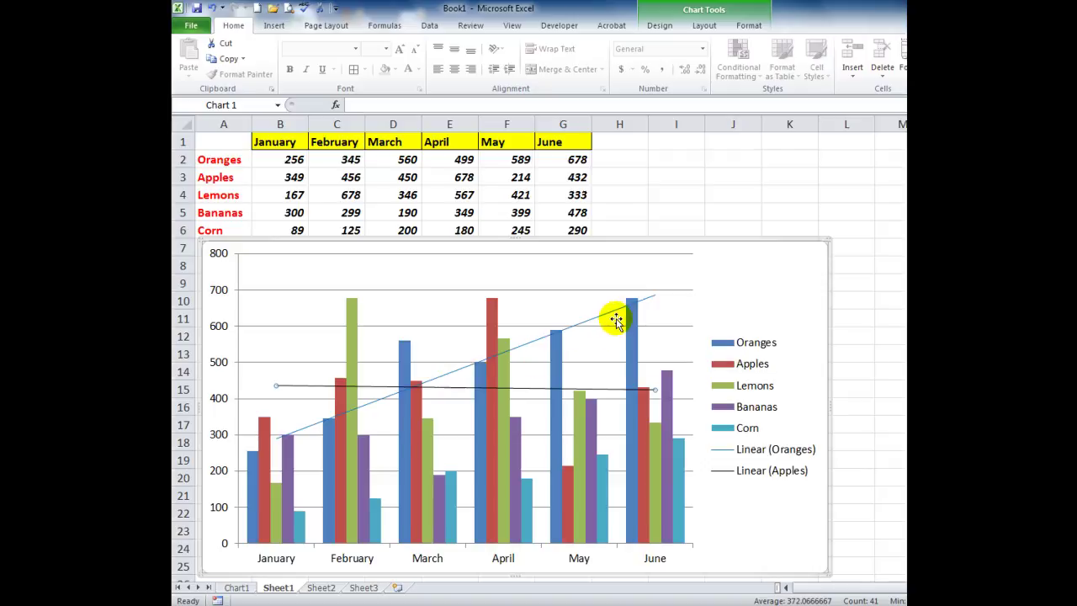
Step: Recolour the Apples trendline as a solid red line from Standard Colors
right_click(318, 392)
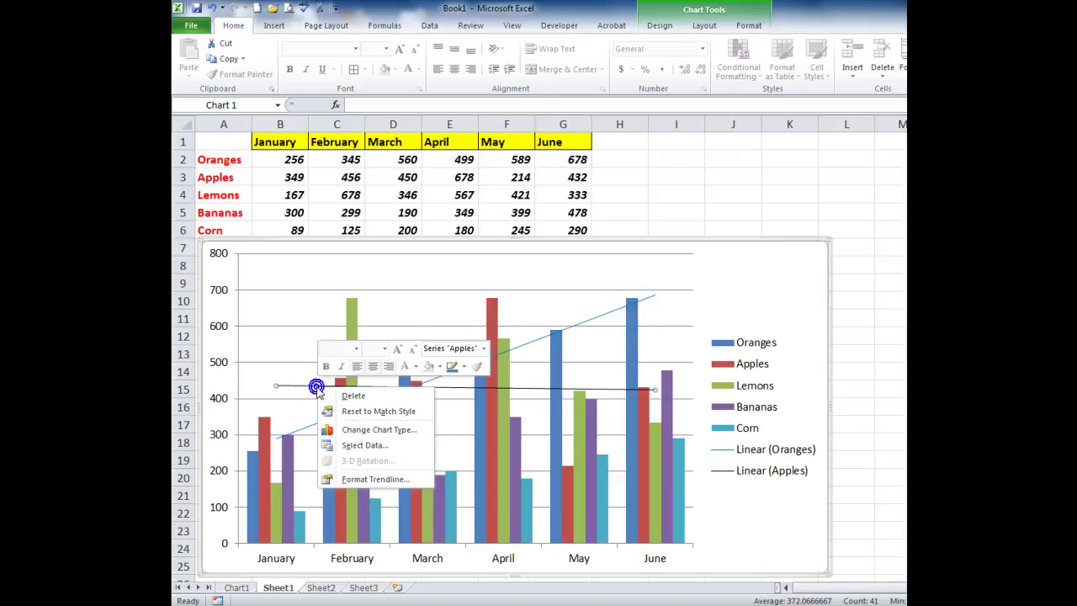
click(368, 480)
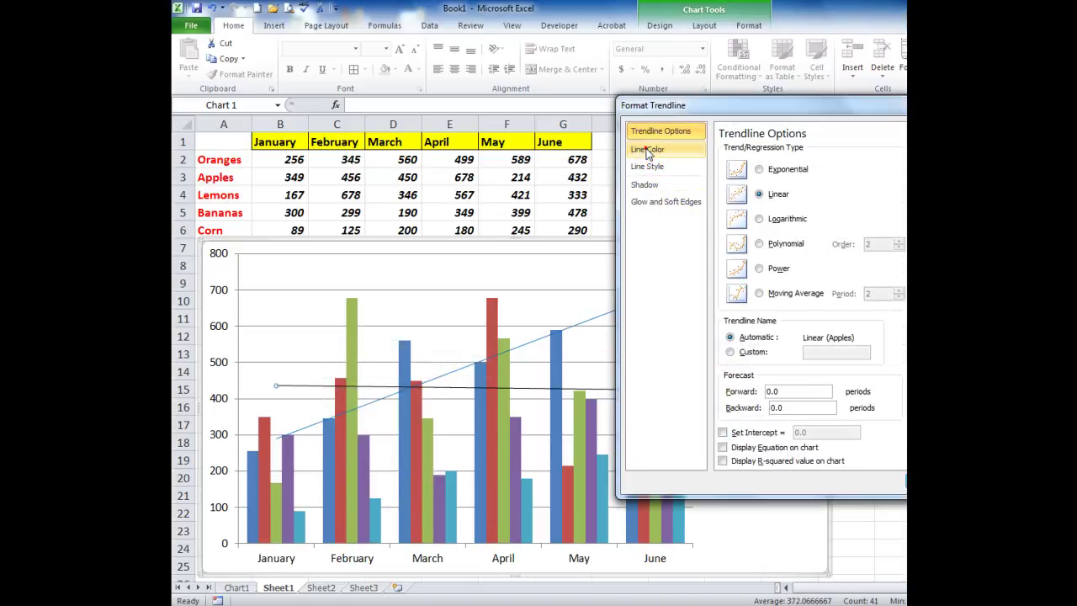
click(648, 148)
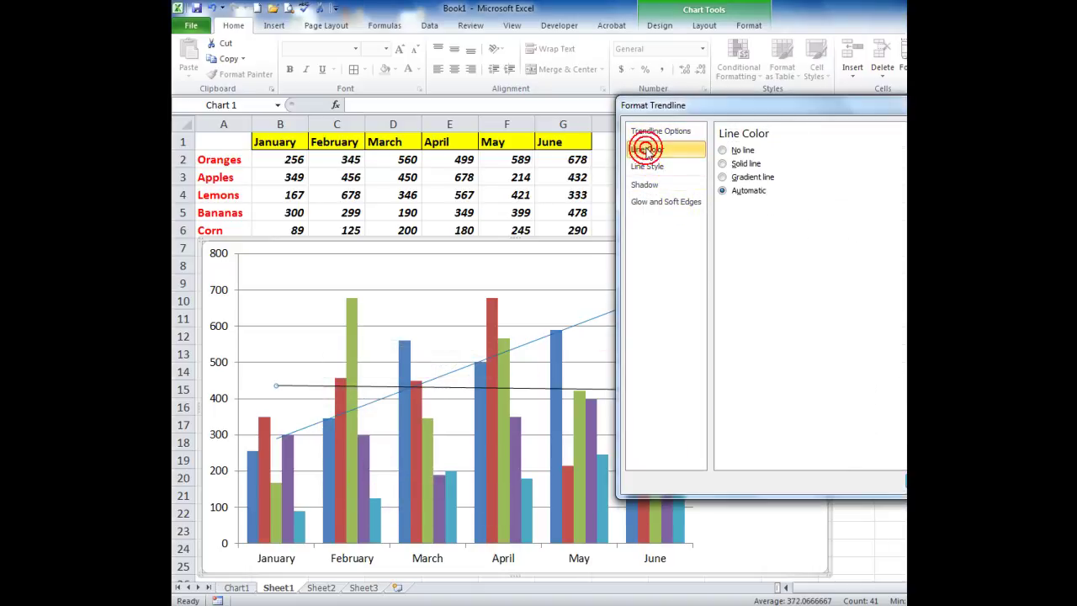
click(722, 164)
click(781, 208)
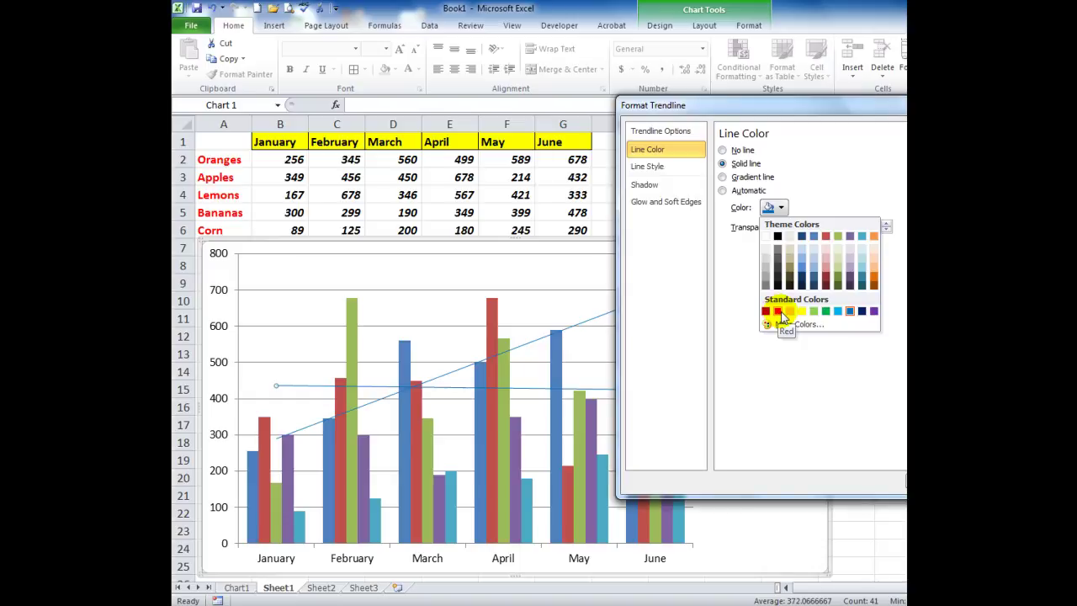
click(825, 235)
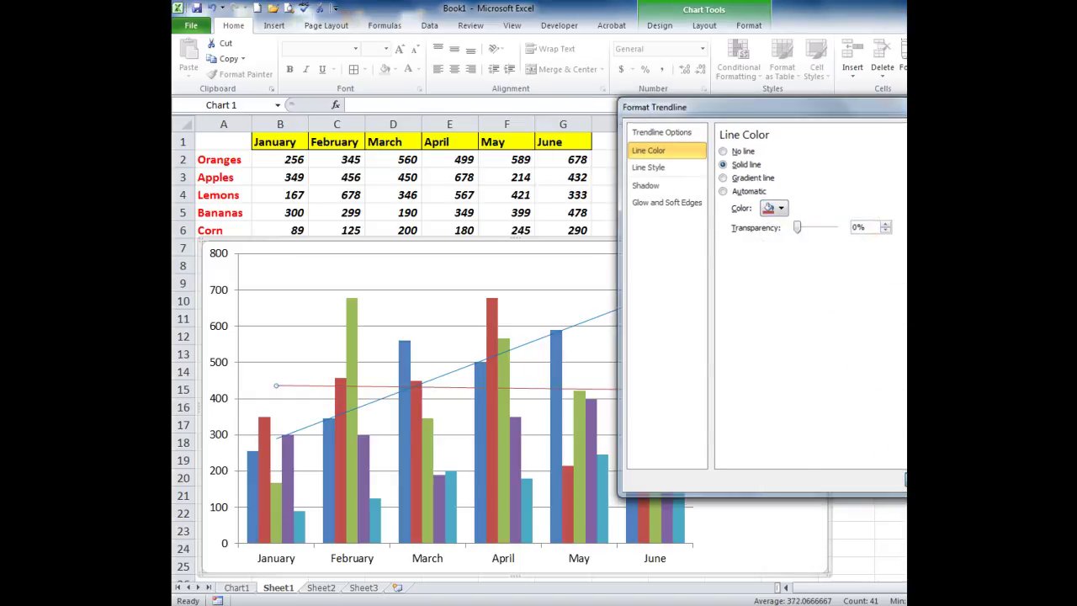
key(Escape)
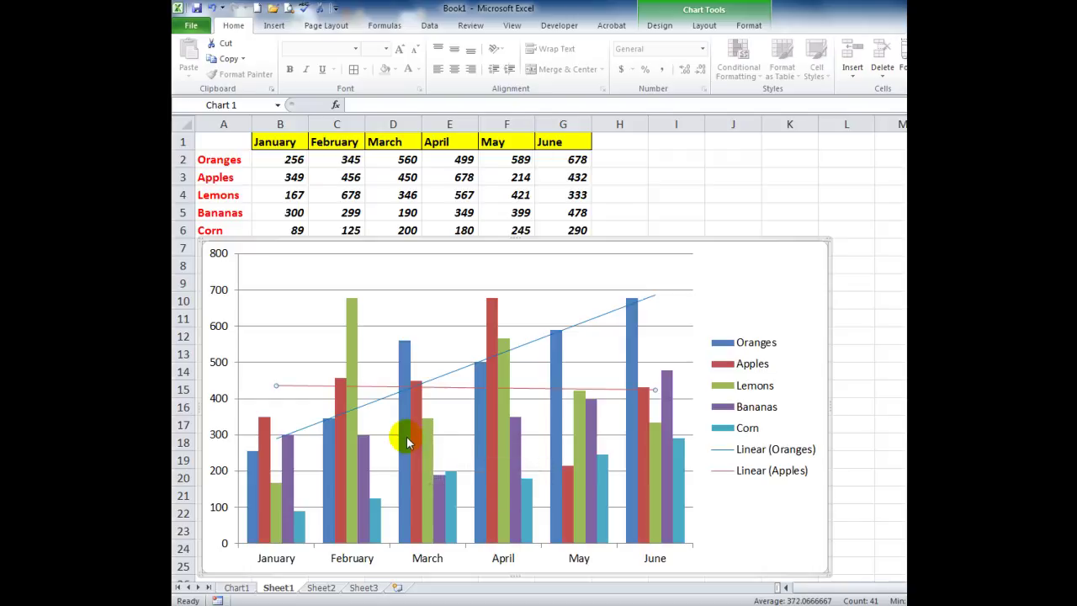
Step: Delete the Apples and Oranges linear trendlines, then bring up the Oranges series menu
mouse_move(407, 443)
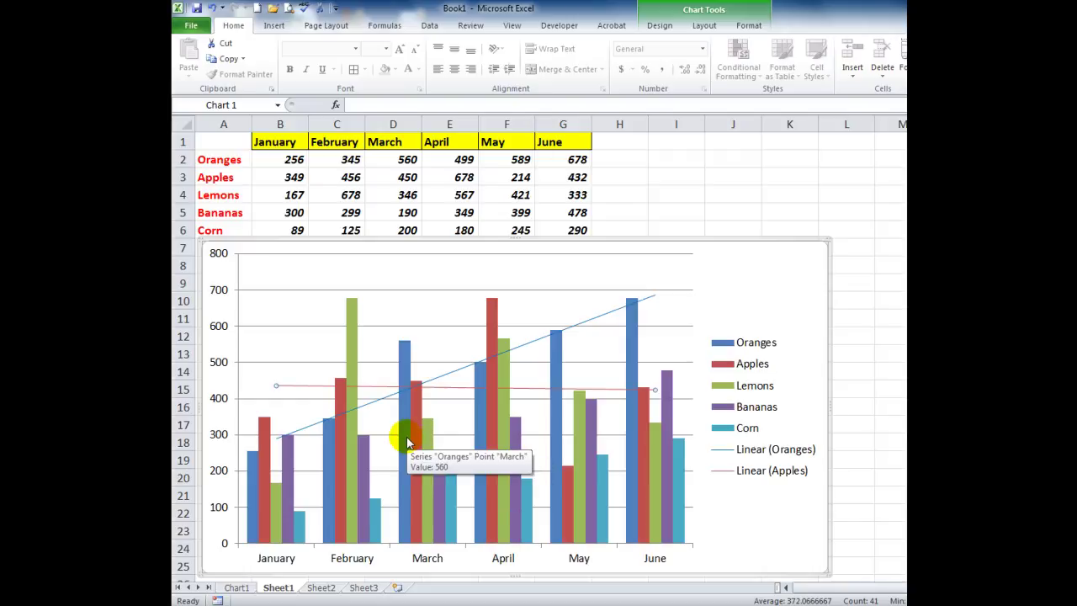
key(Delete)
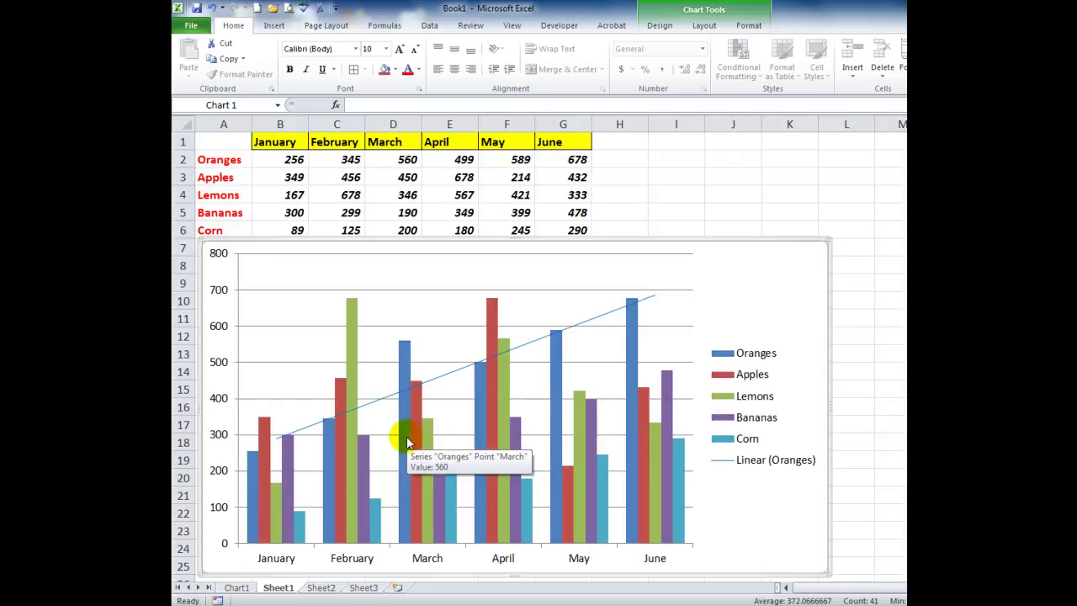
click(437, 384)
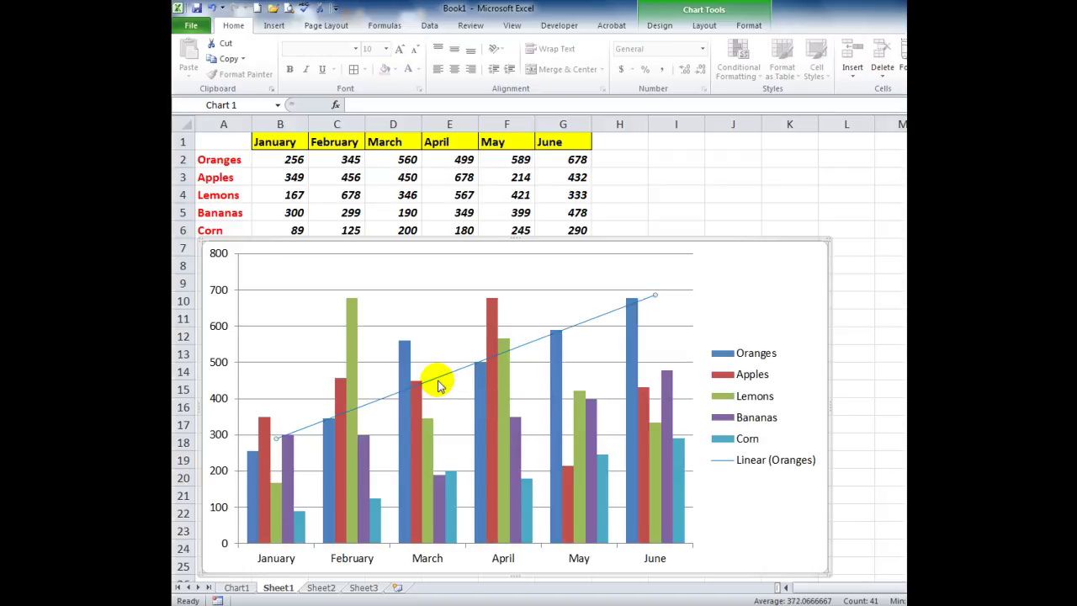
key(Delete)
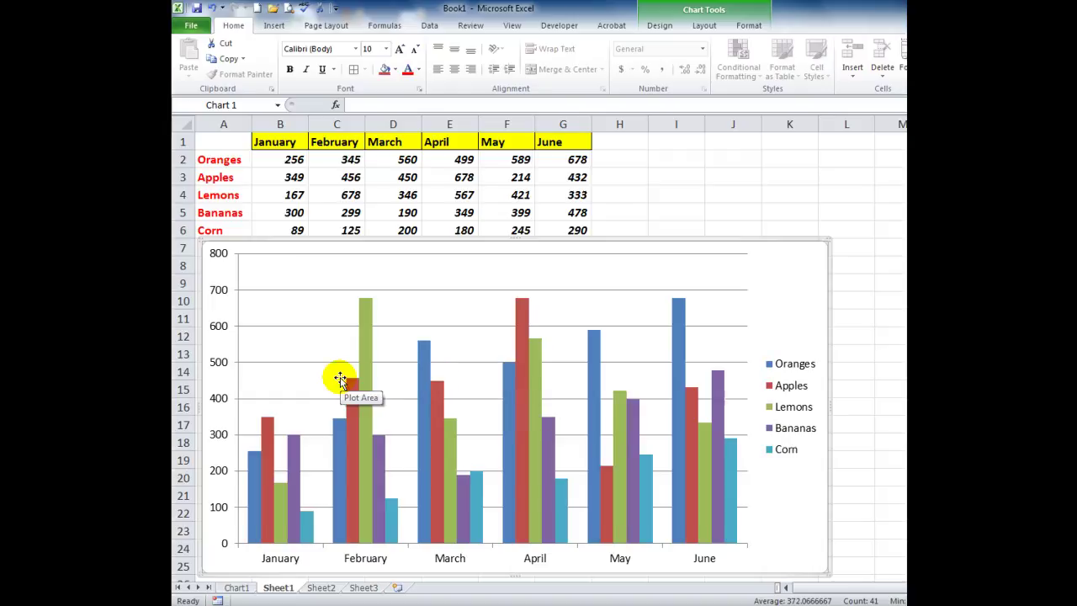
right_click(251, 503)
Step: Add a Linear Oranges trendline forecasting 2 periods forward and displaying R² = 0.8777
click(286, 474)
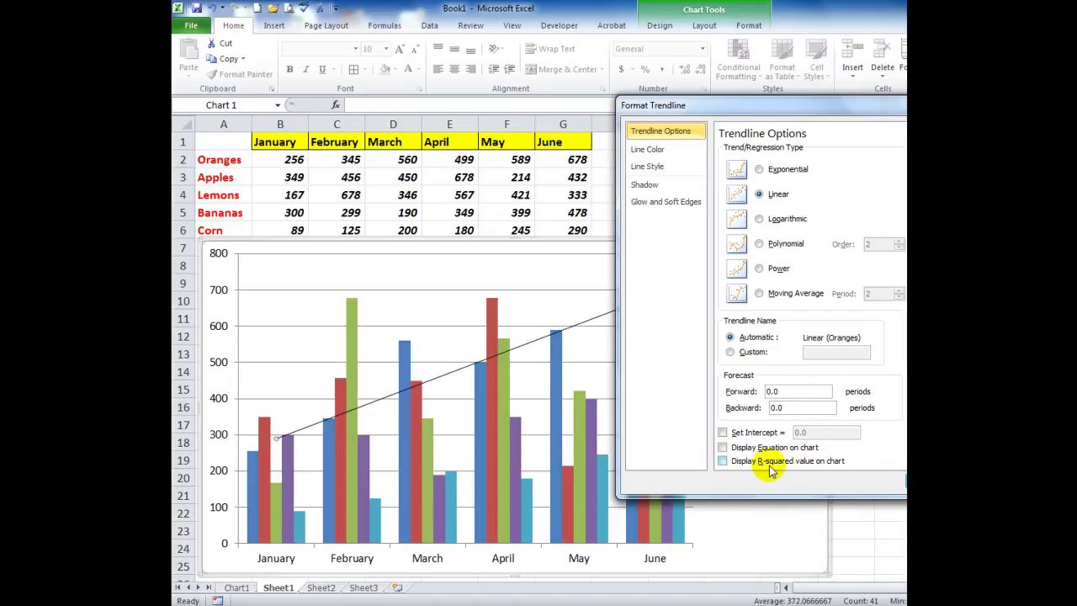
click(723, 461)
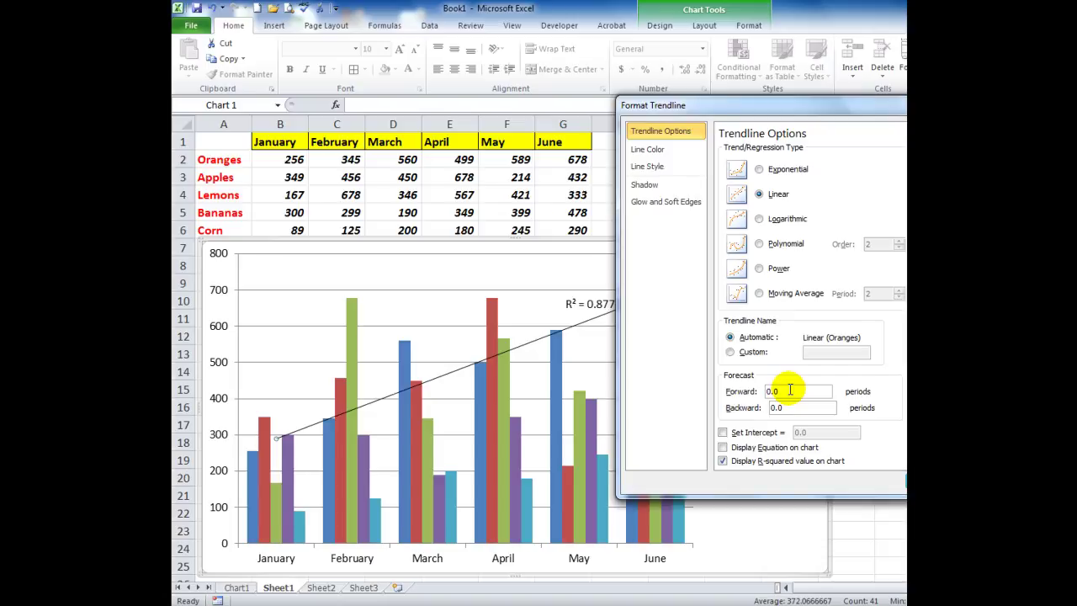
click(753, 392)
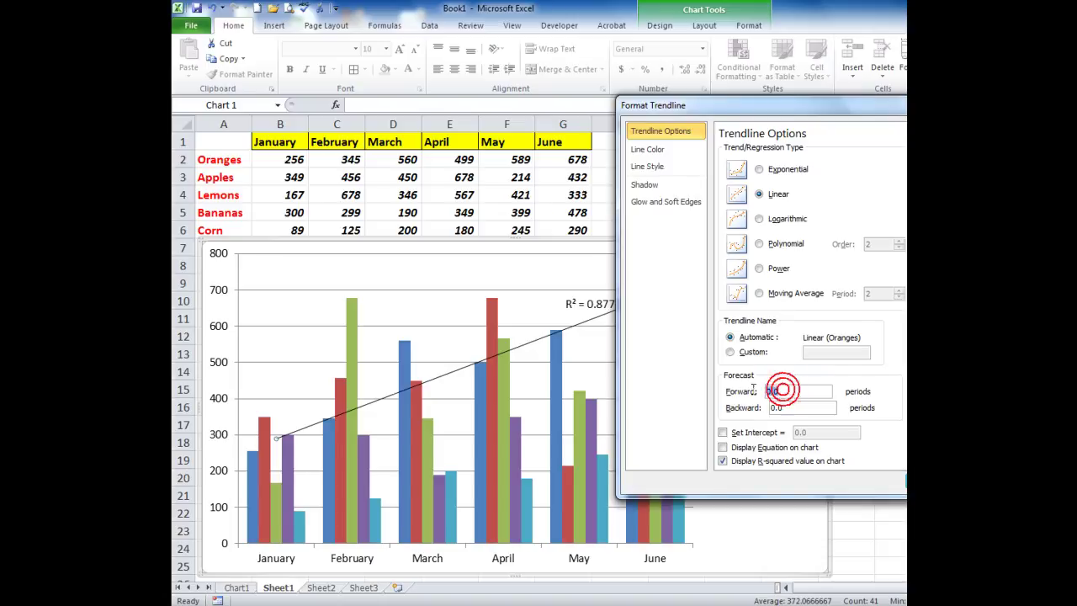
text(2)
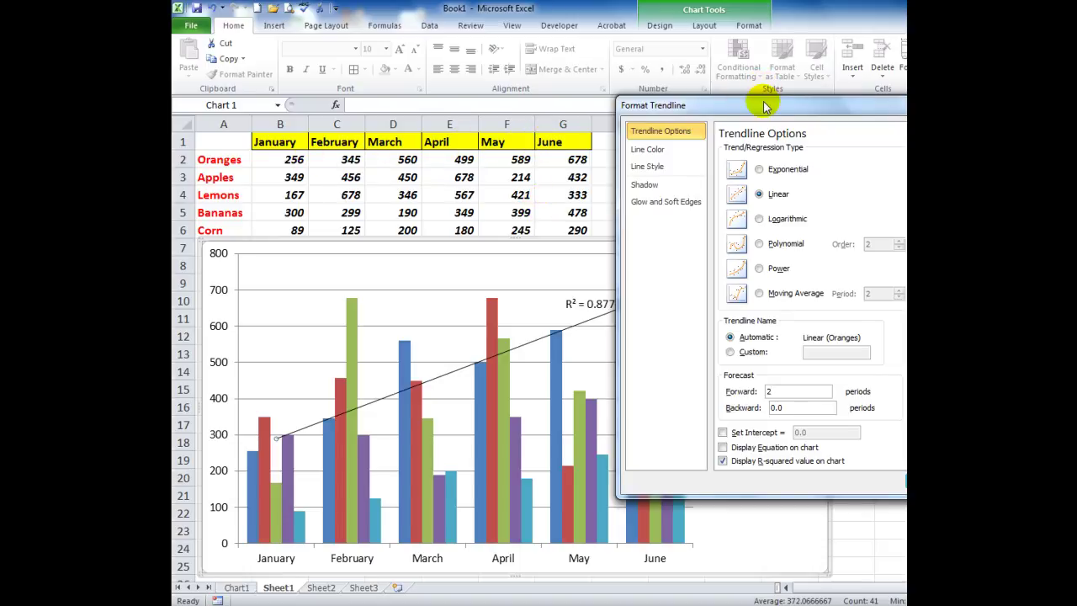
drag(762, 105, 680, 132)
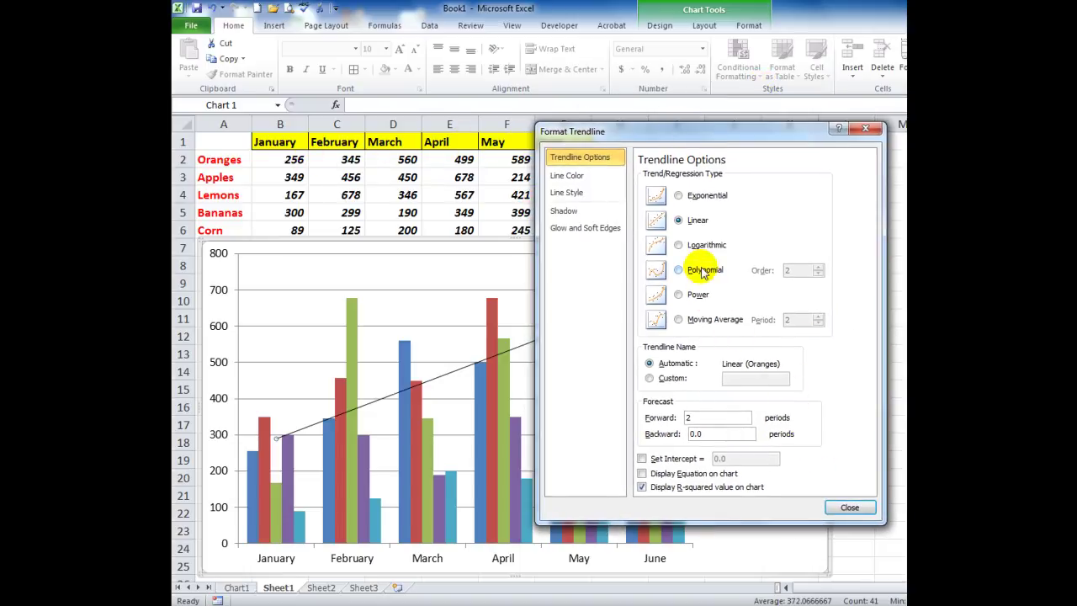
click(850, 509)
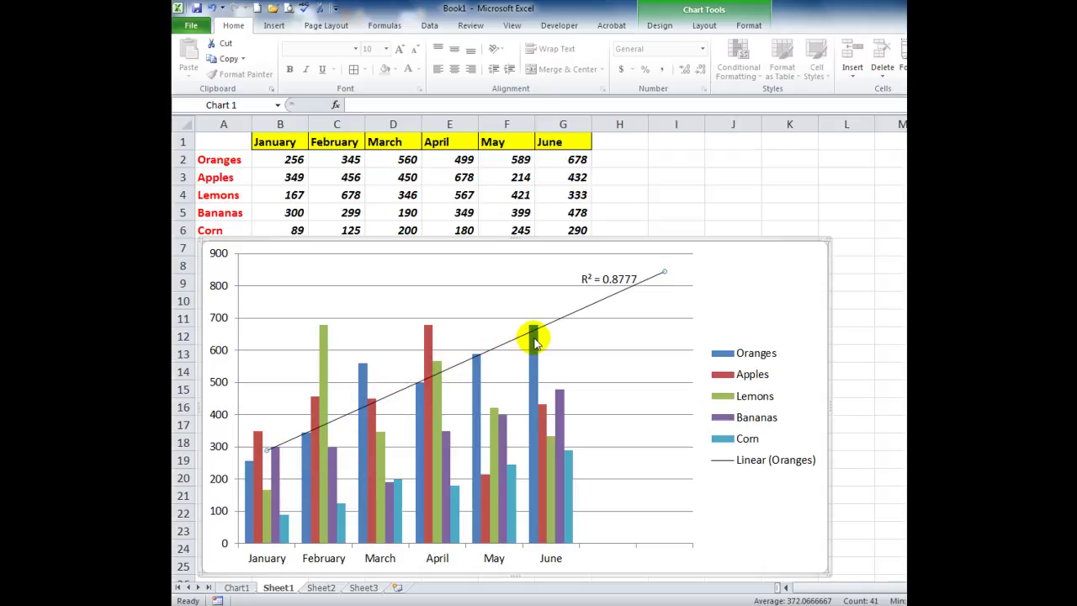
mouse_move(535, 341)
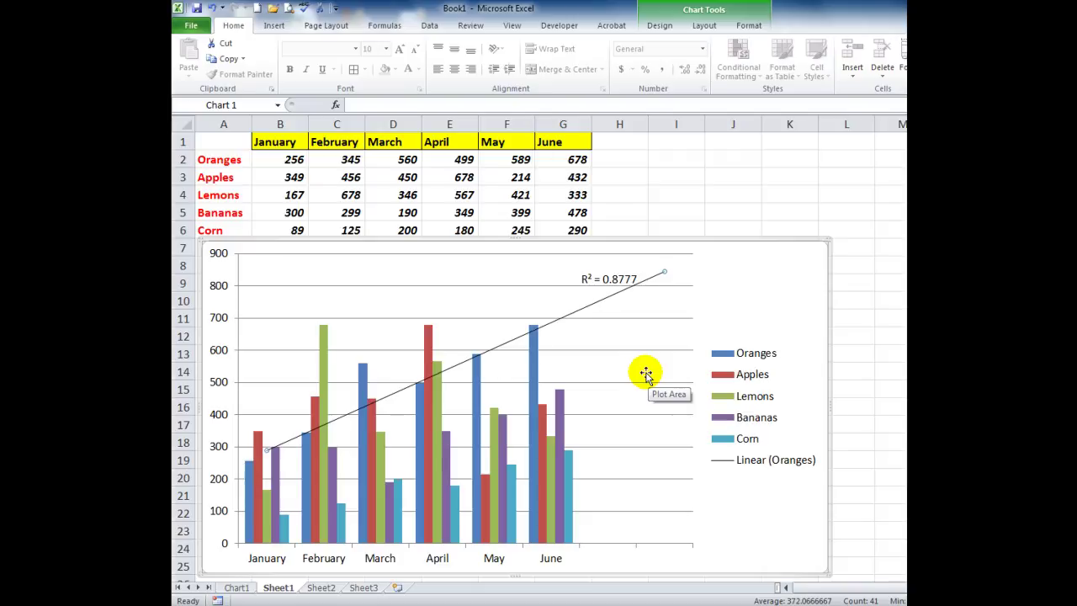
mouse_move(251, 491)
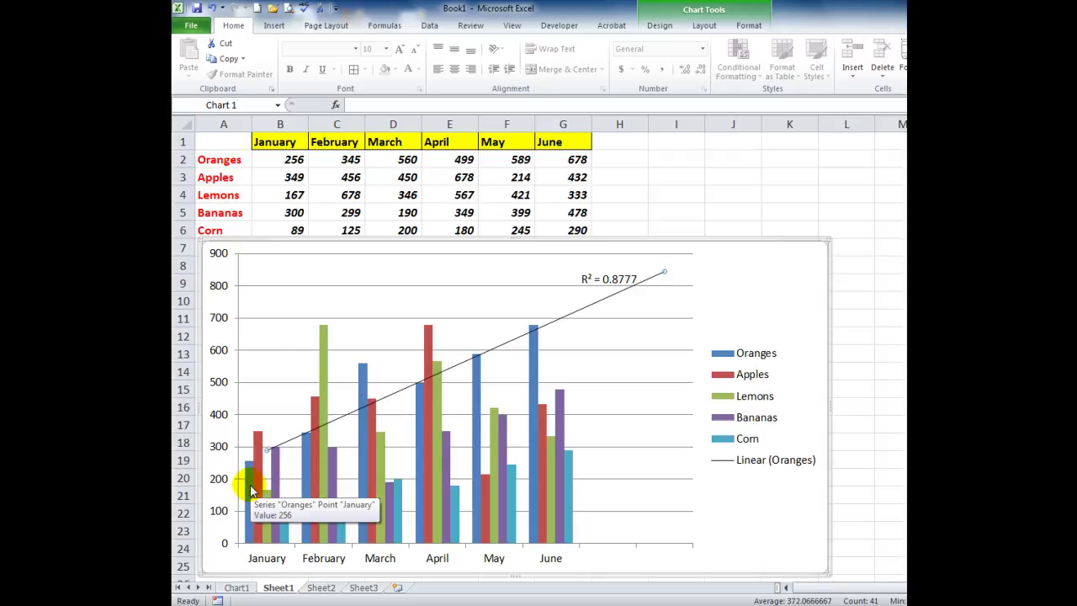
Step: Add an Exponential Oranges trendline forecasting 2 periods forward and displaying R² = 0.846
right_click(250, 491)
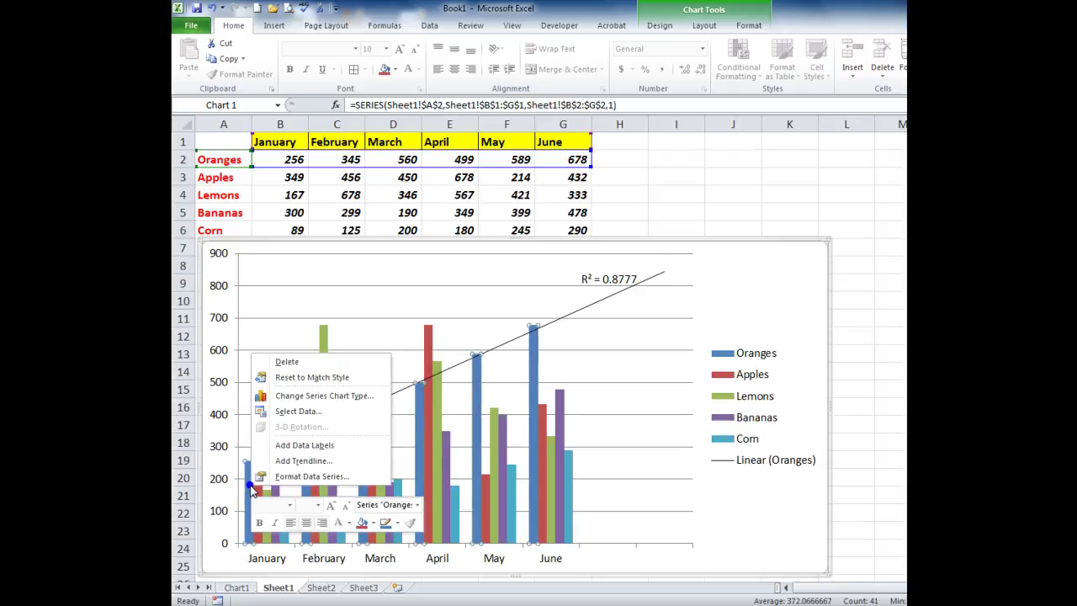
click(295, 461)
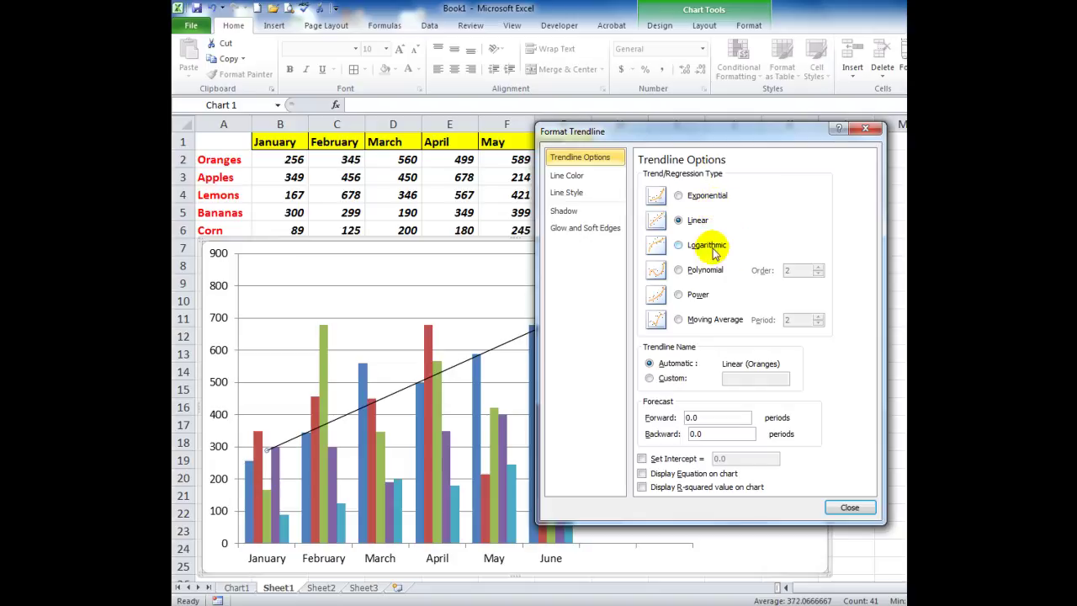
click(678, 196)
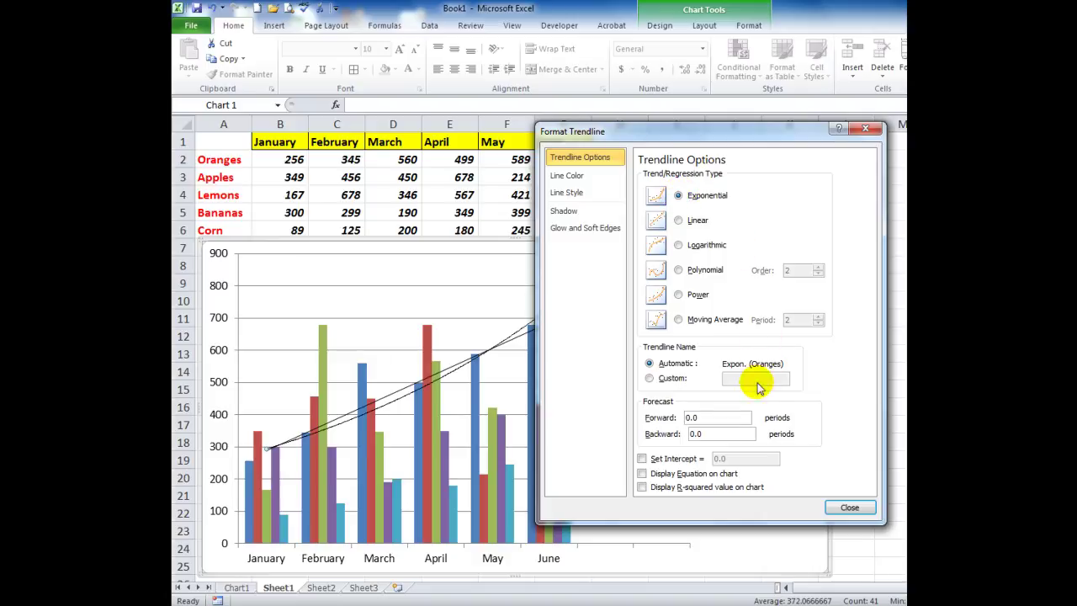
drag(715, 417, 650, 425)
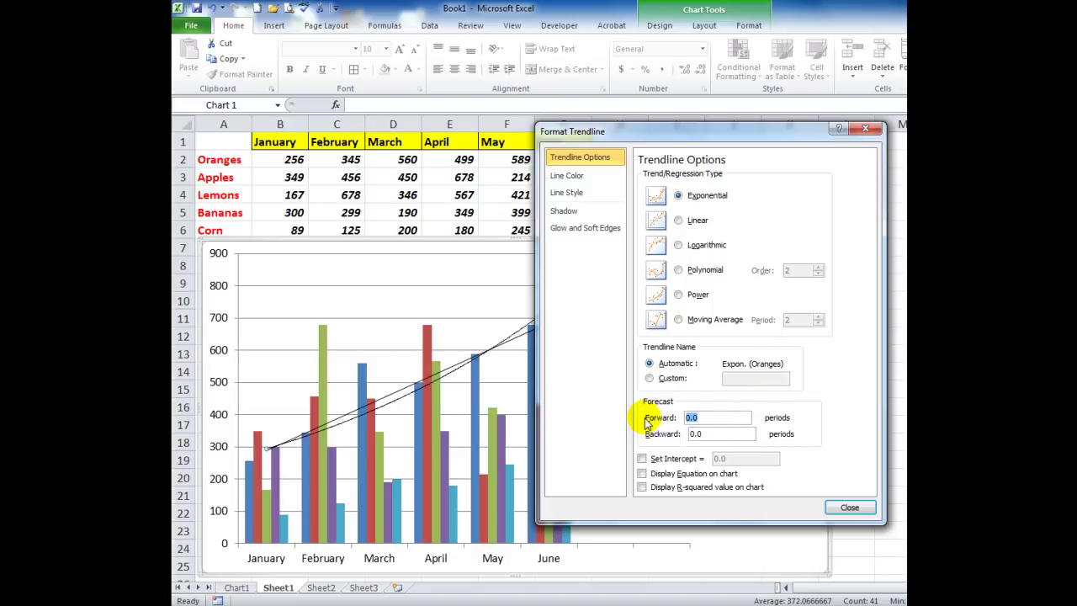
text(2)
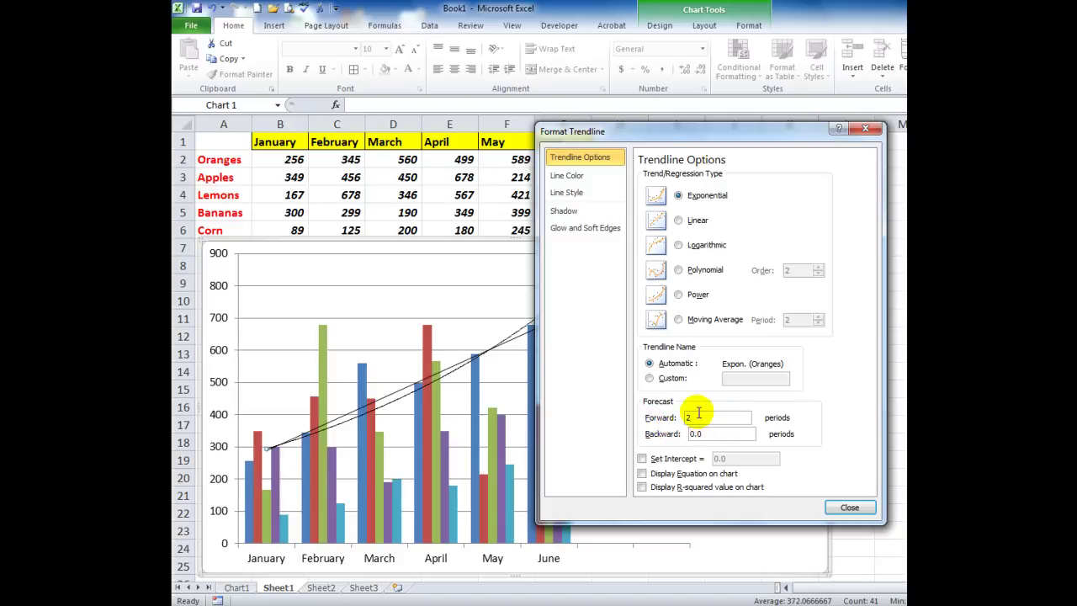
click(642, 488)
click(848, 507)
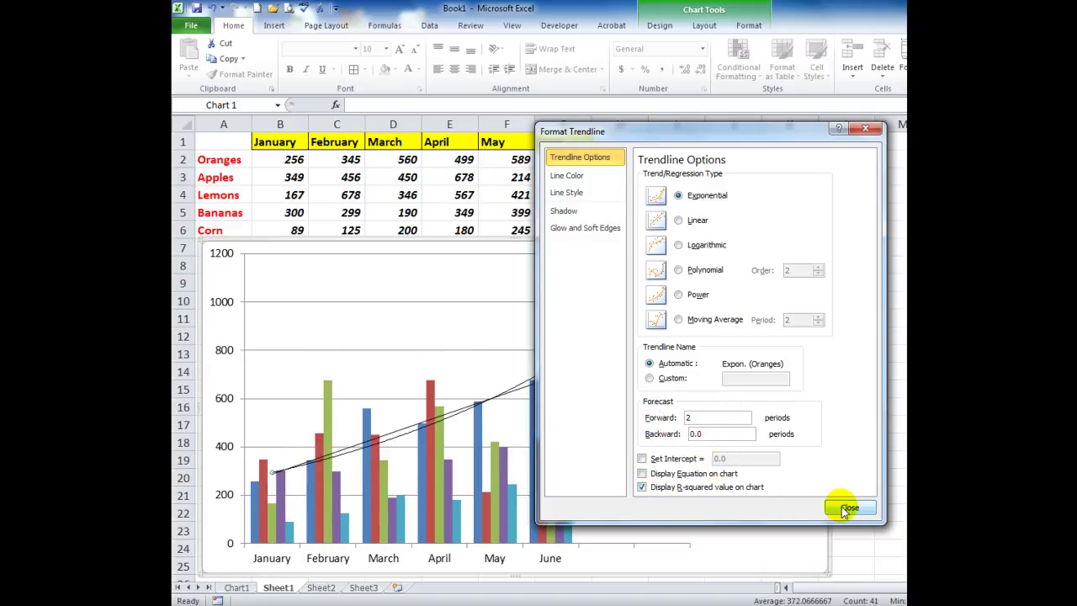
click(848, 509)
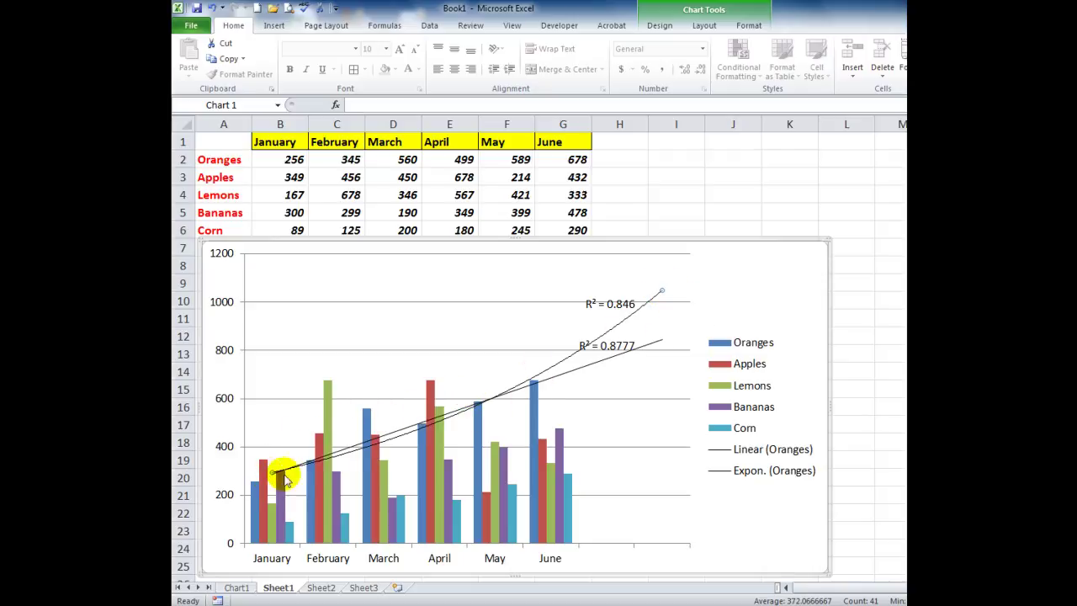
click(661, 292)
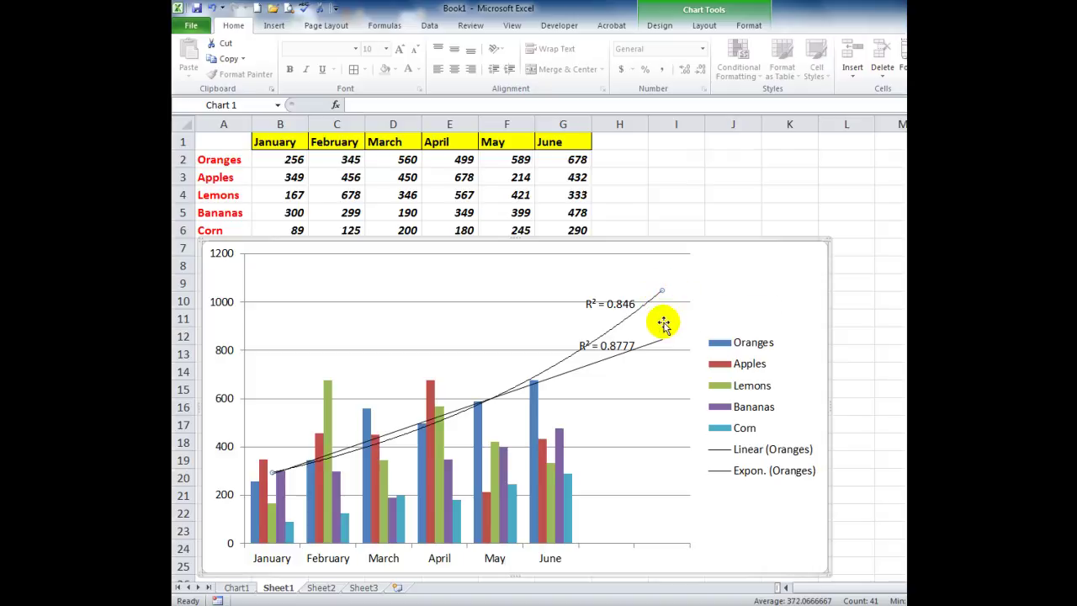